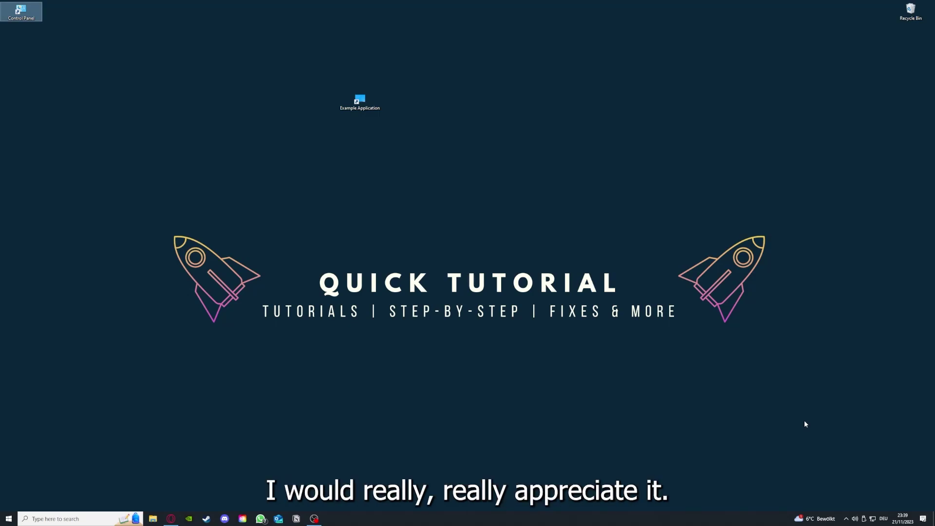
Box-select the desktop icons, open the Example Application shortcut, then close the Desktop folder window.
{"action": "left_click", "coordinate": [663, 348]}
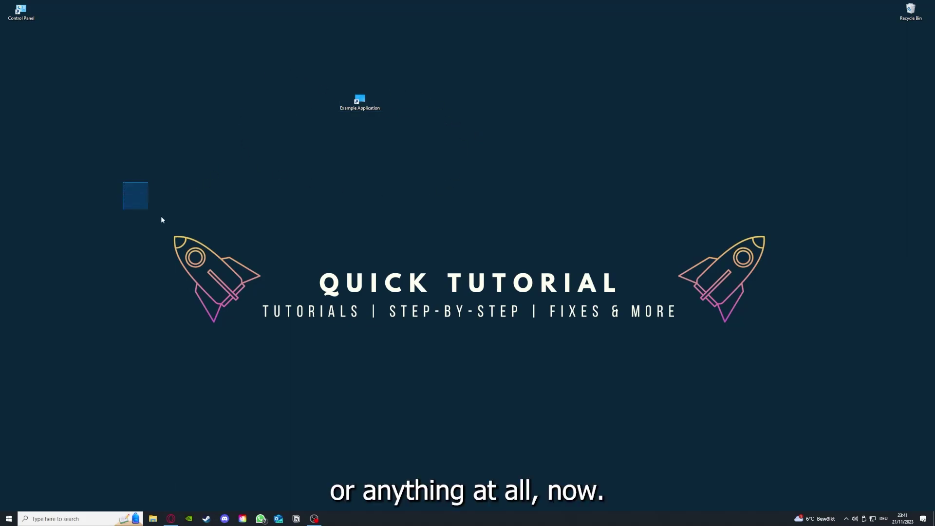
{"action": "left_click_drag", "start_coordinate": [162, 220], "coordinate": [790, 390]}
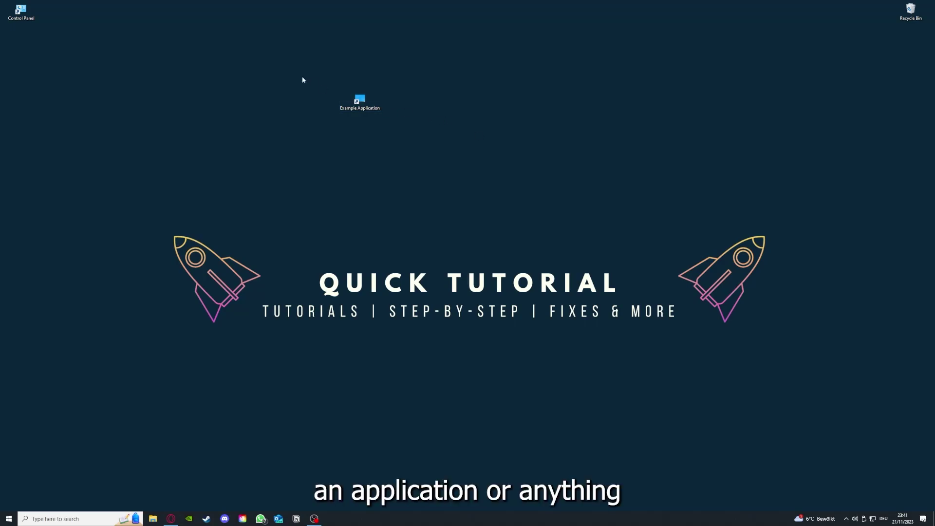
{"action": "left_click_drag", "start_coordinate": [123, 182], "coordinate": [790, 392]}
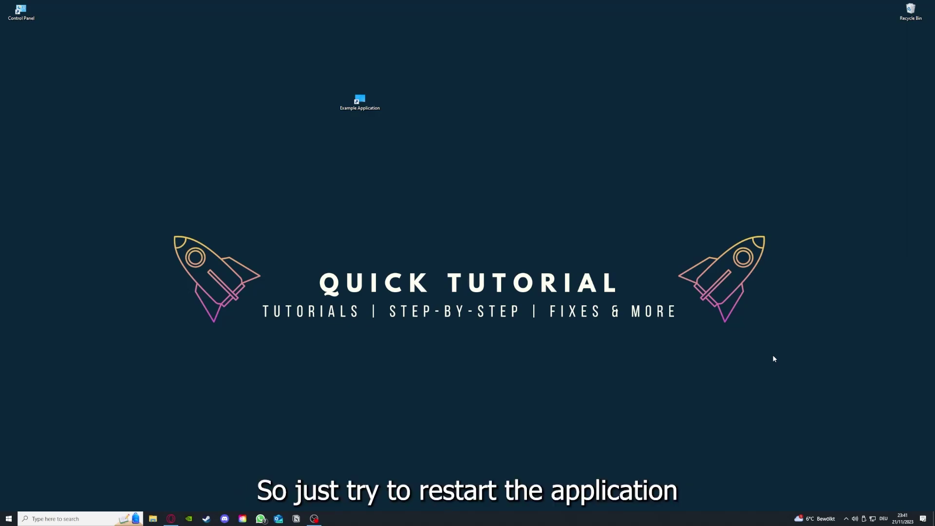
{"action": "double_click", "coordinate": [359, 101]}
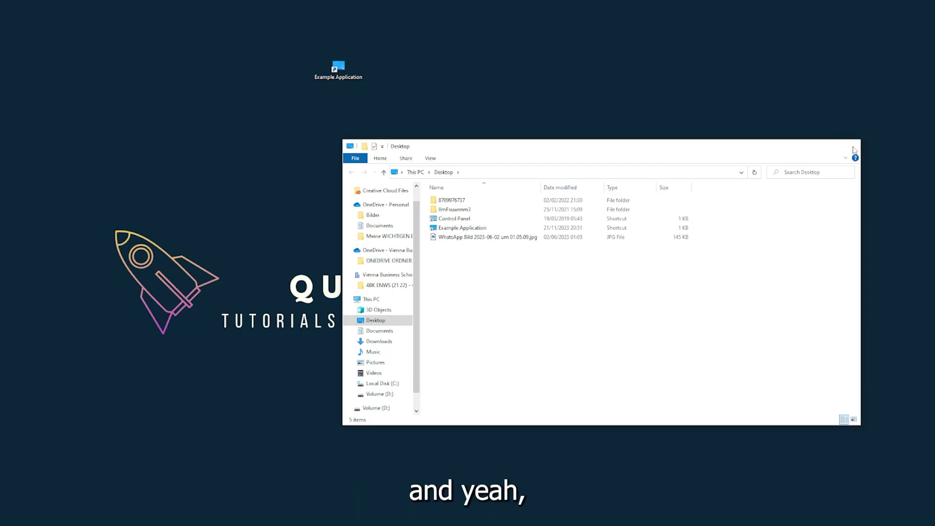
{"action": "left_click", "coordinate": [851, 147]}
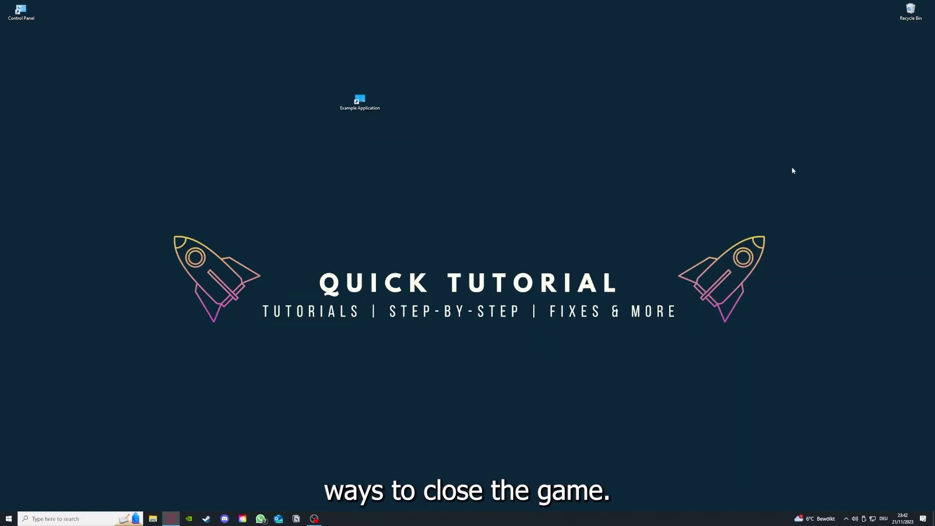
From the taskbar menu, launch Task Manager and end the Task Manager app task.
{"action": "right_click", "coordinate": [352, 520]}
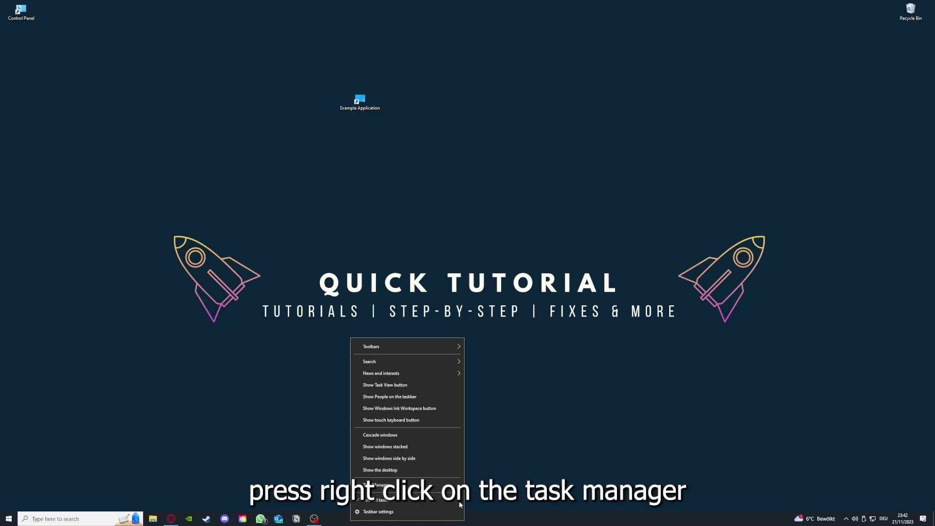
{"action": "left_click", "coordinate": [418, 487]}
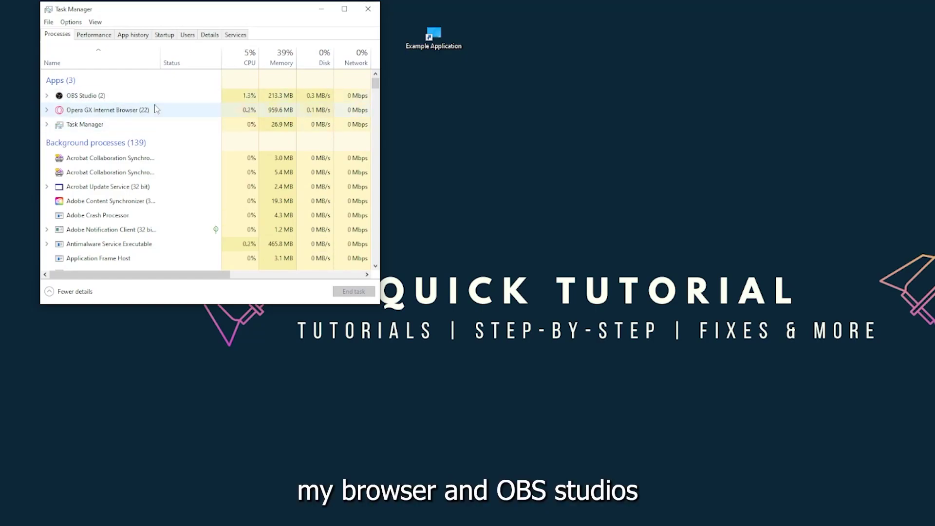
{"action": "left_click", "coordinate": [175, 127]}
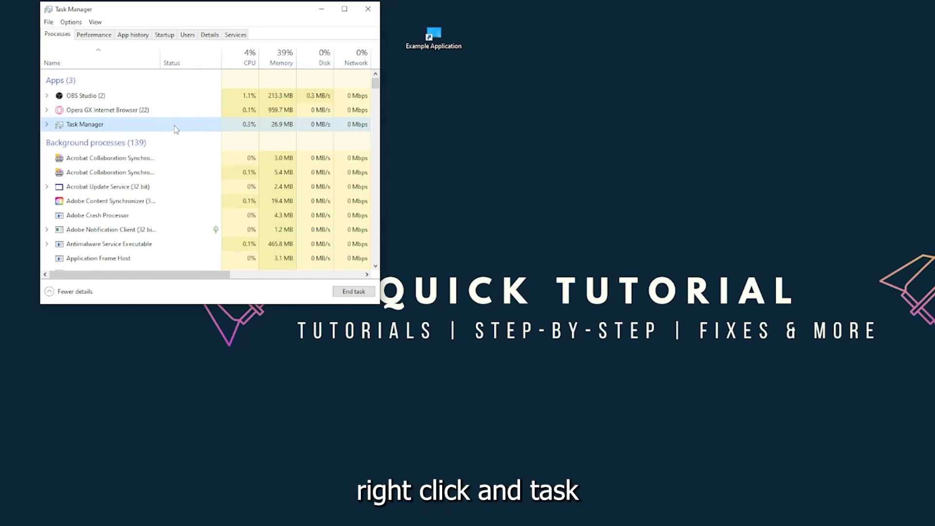
{"action": "left_click", "coordinate": [349, 294]}
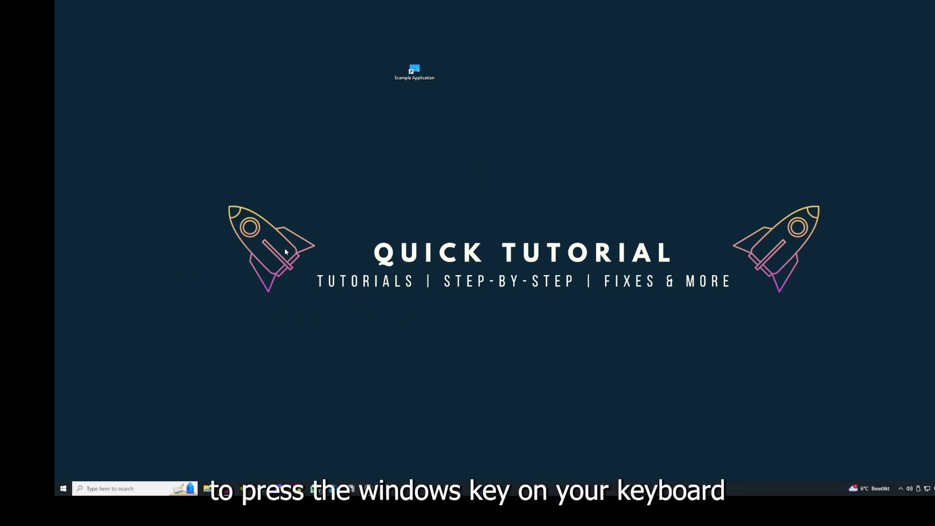
{"action": "key", "text": "super"}
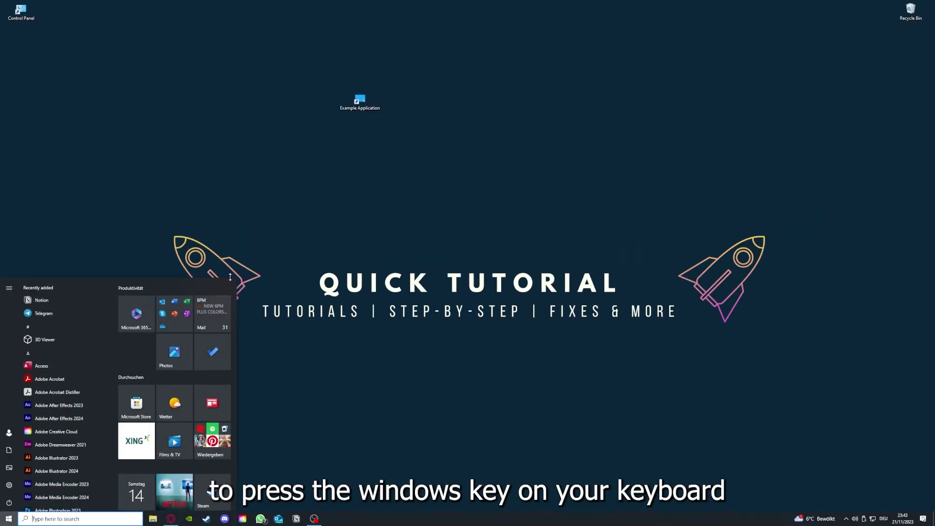
{"action": "key", "text": "super"}
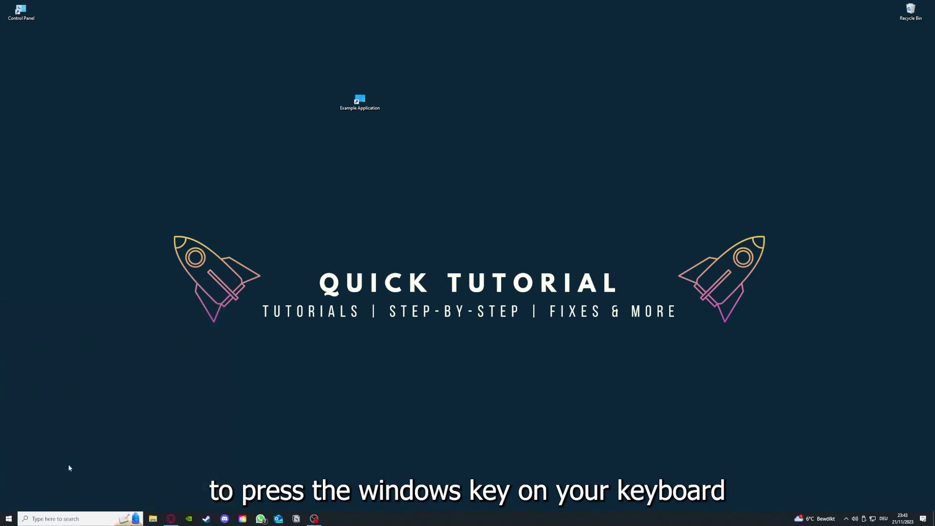
{"action": "left_click", "coordinate": [10, 515]}
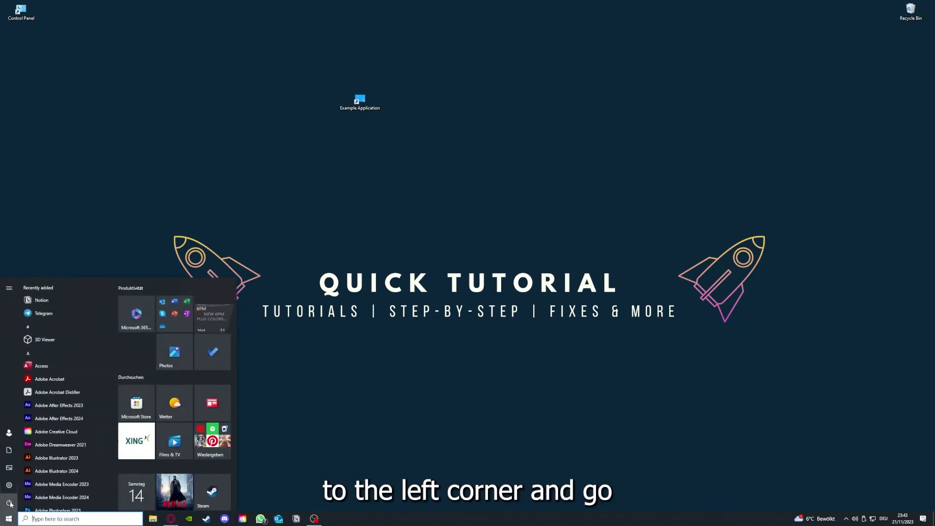
{"action": "mouse_move", "coordinate": [10, 503]}
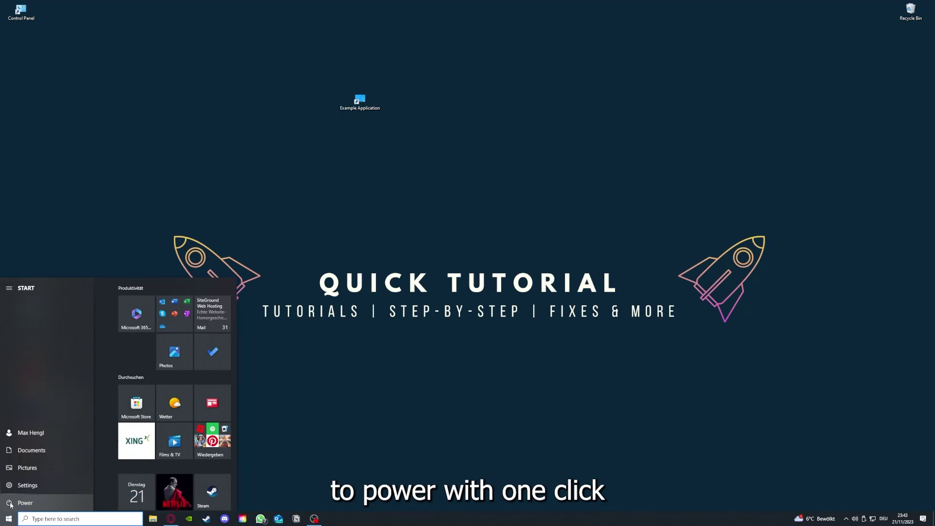
{"action": "left_click", "coordinate": [11, 504]}
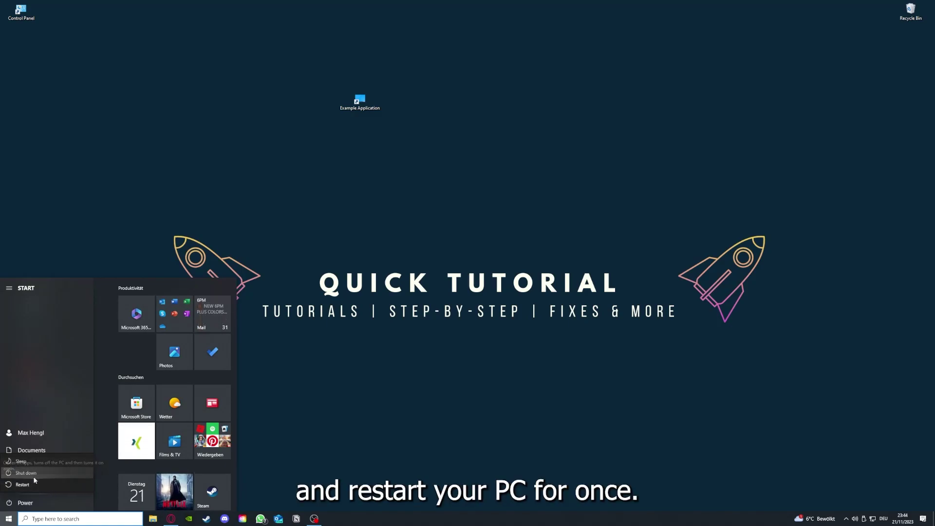
{"action": "left_click", "coordinate": [369, 373]}
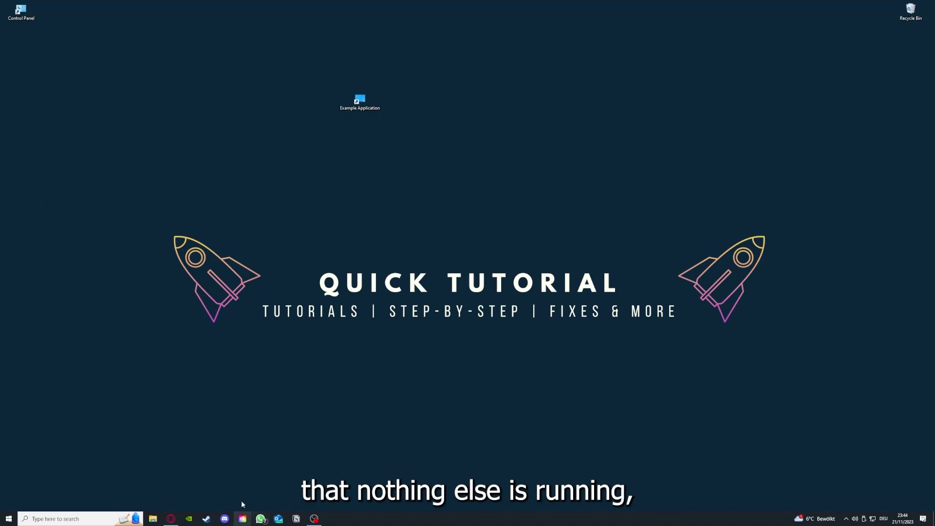
Open Task Manager on the Startup tab and maximize it to full screen.
{"action": "right_click", "coordinate": [363, 519]}
{"action": "left_click", "coordinate": [389, 478]}
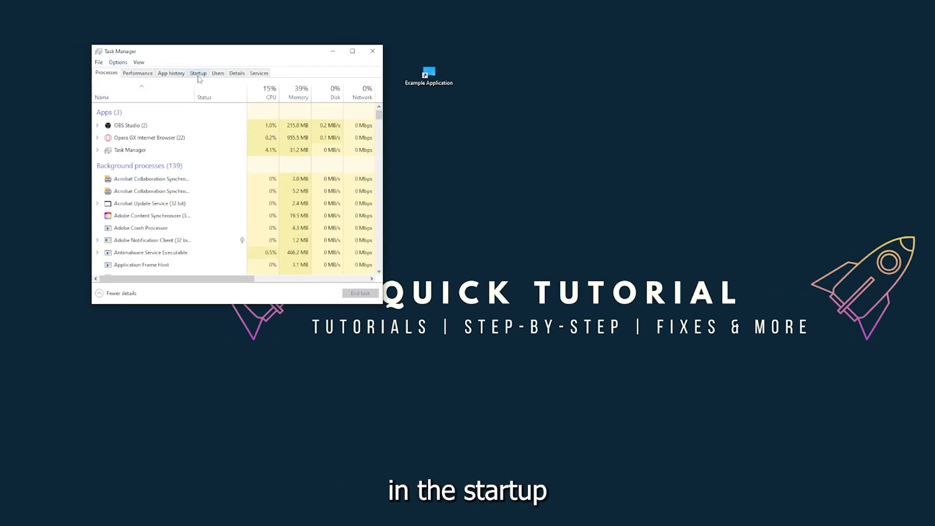
{"action": "left_click", "coordinate": [198, 74]}
{"action": "scroll", "coordinate": [205, 161], "scroll_direction": "down", "scroll_amount": 3}
{"action": "scroll", "coordinate": [197, 219], "scroll_direction": "up", "scroll_amount": 3}
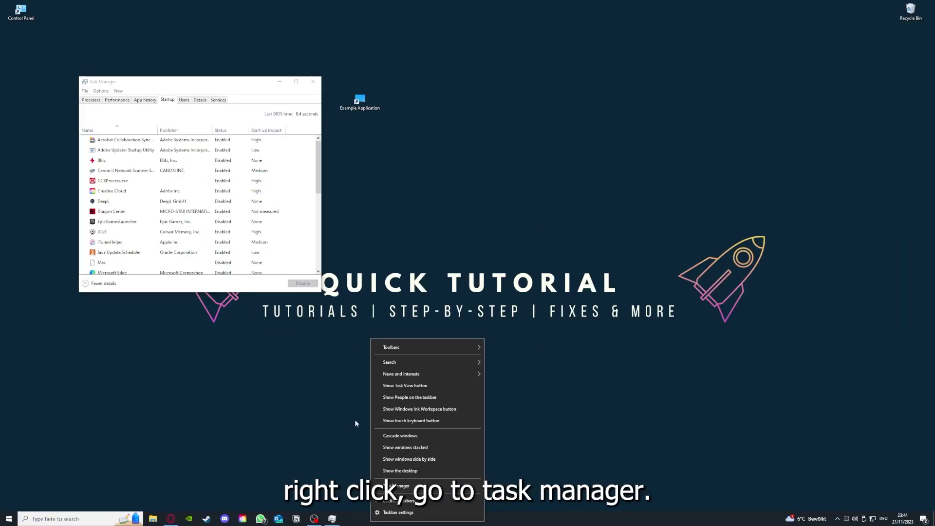
{"action": "left_click", "coordinate": [396, 486]}
{"action": "left_click", "coordinate": [296, 81]}
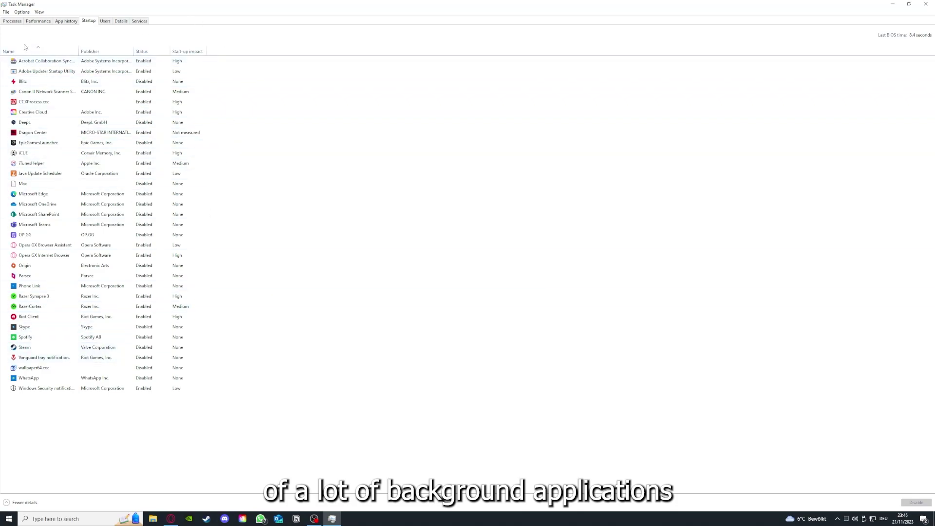
Review startup entries like Acrobat Collaboration Sync, CCXProcess.exe, OneDrive, SharePoint and Phone Link, ending on iTunesHelper.
{"action": "right_click", "coordinate": [152, 62]}
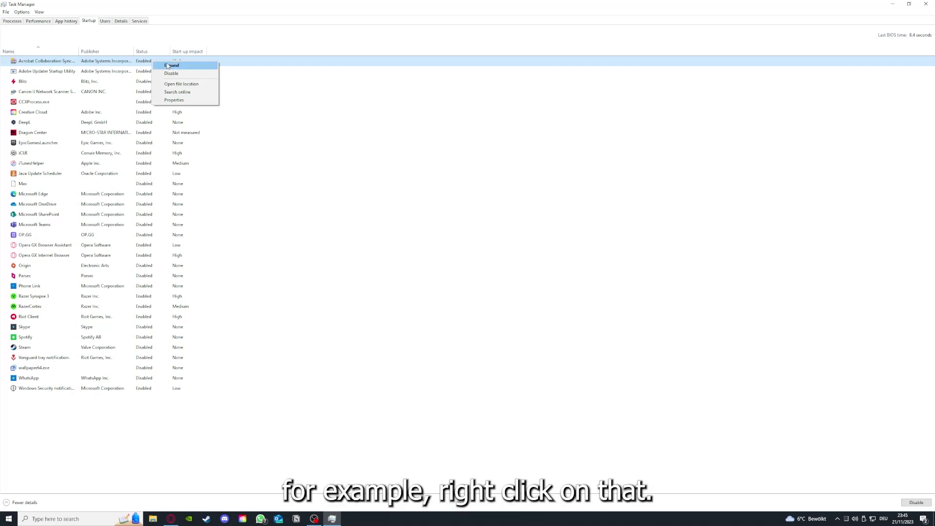
{"action": "left_click", "coordinate": [325, 101]}
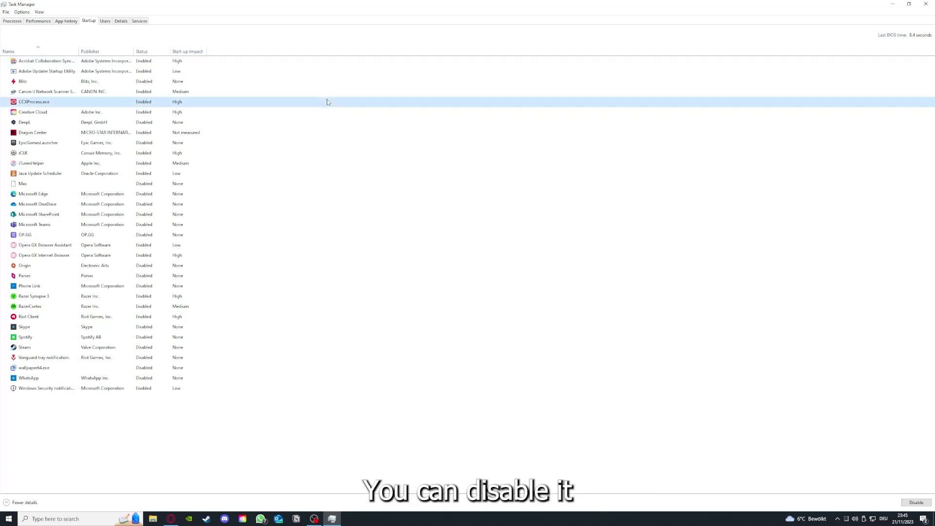
{"action": "left_click", "coordinate": [494, 205]}
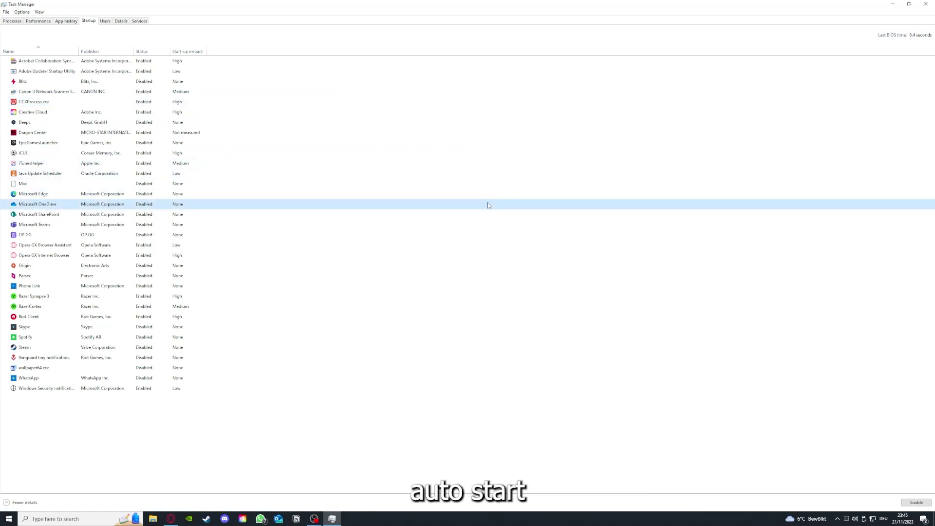
{"action": "left_click", "coordinate": [59, 62]}
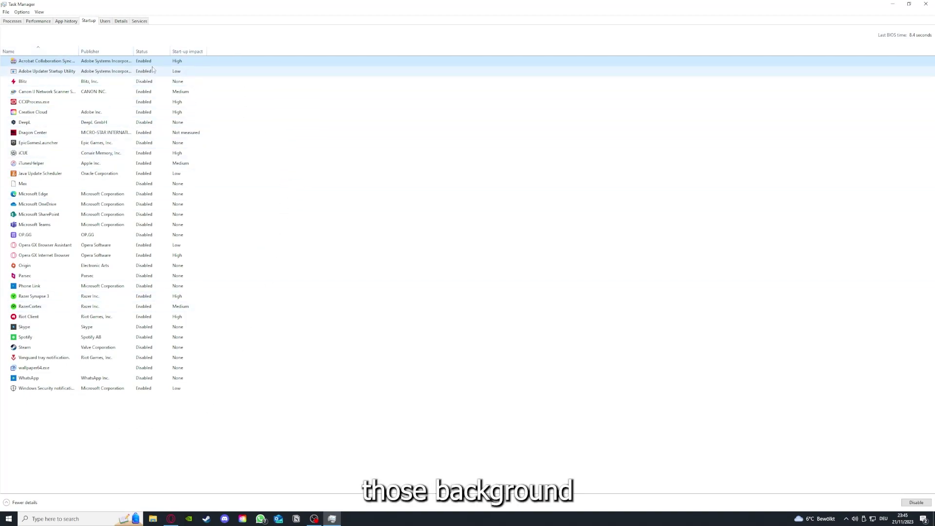
{"action": "right_click", "coordinate": [230, 214]}
{"action": "left_click", "coordinate": [261, 286]}
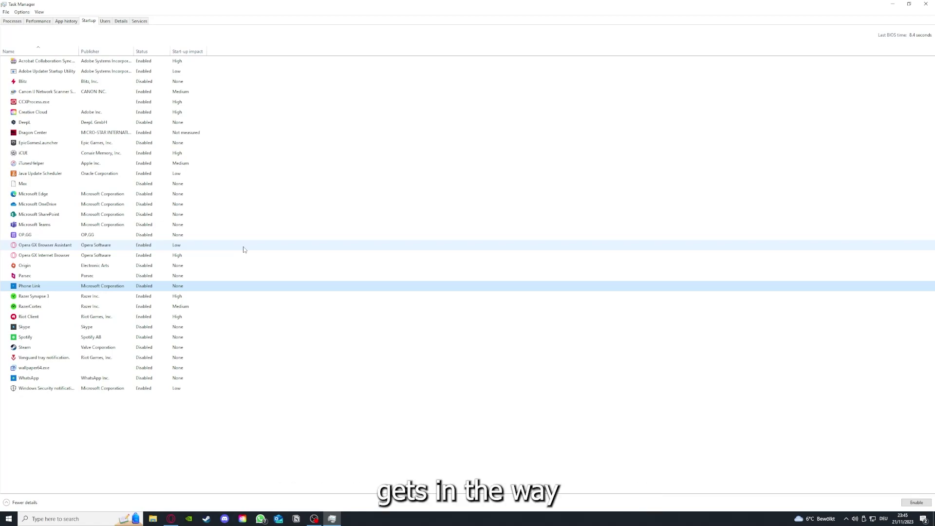
{"action": "left_click", "coordinate": [204, 168]}
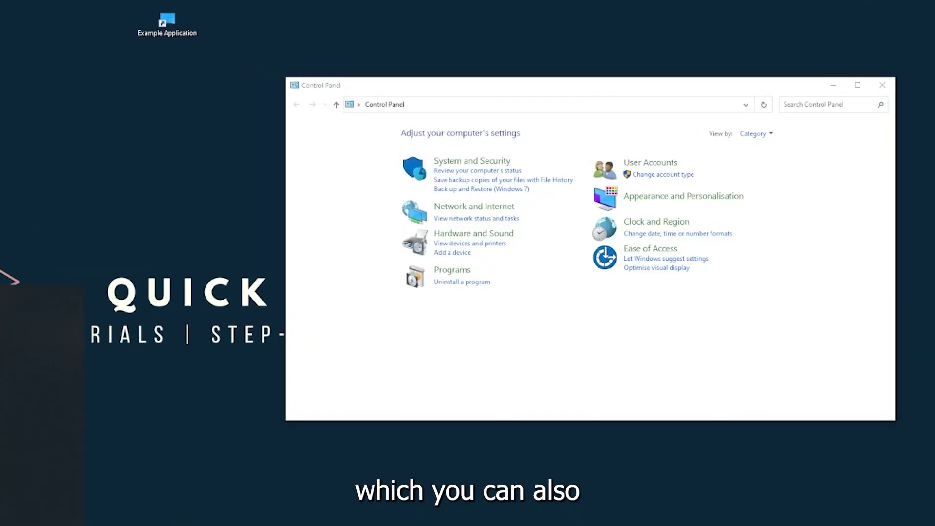
Go to Programs > Uninstall a program and scroll the installed list to Overwolf.
{"action": "key", "text": "super"}
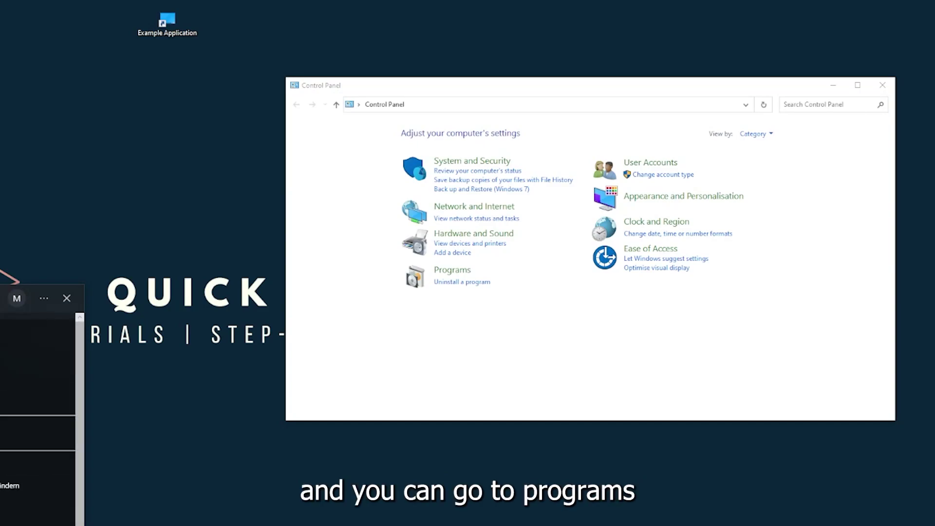
{"action": "key", "text": "Escape"}
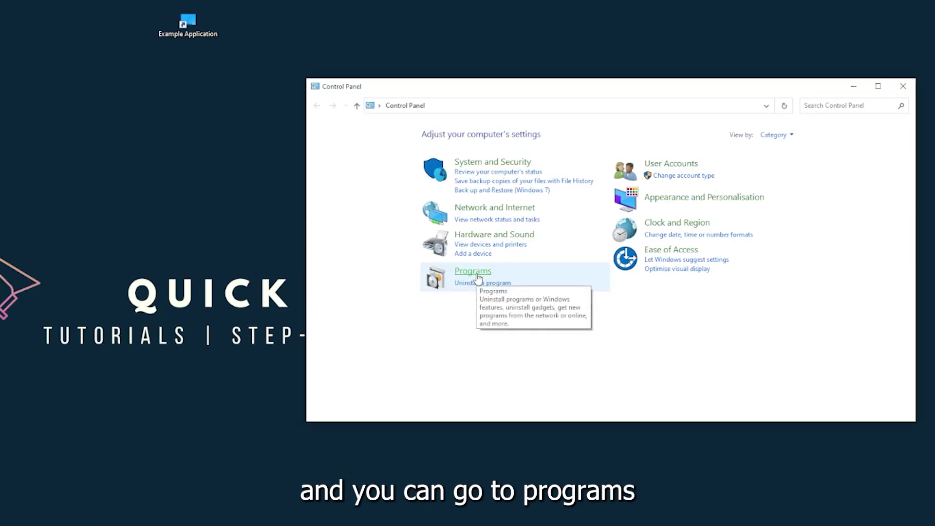
{"action": "left_click", "coordinate": [473, 271]}
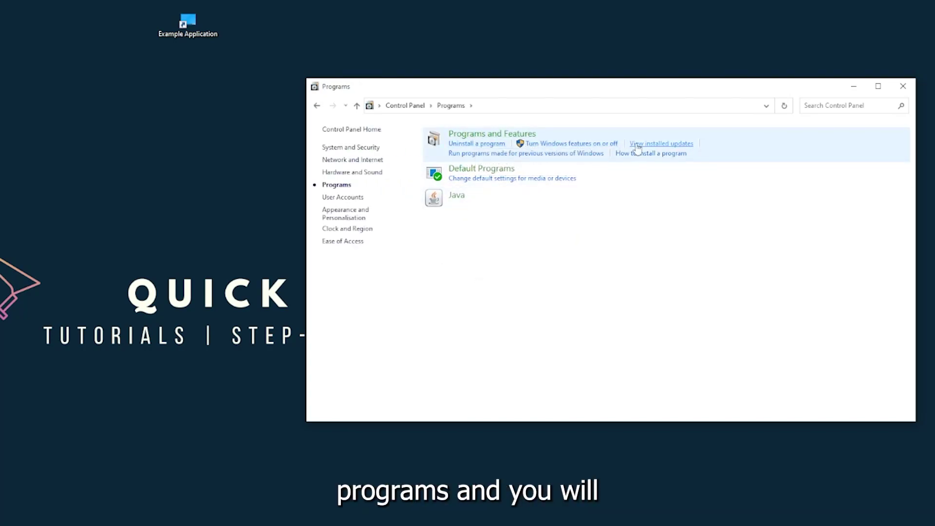
{"action": "left_click", "coordinate": [505, 141]}
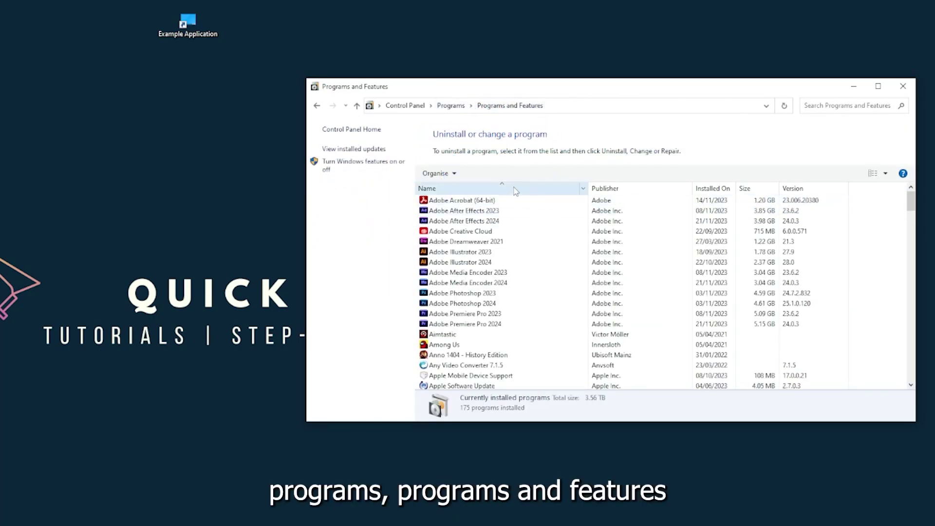
{"action": "scroll", "coordinate": [494, 274], "scroll_direction": "down", "scroll_amount": 20}
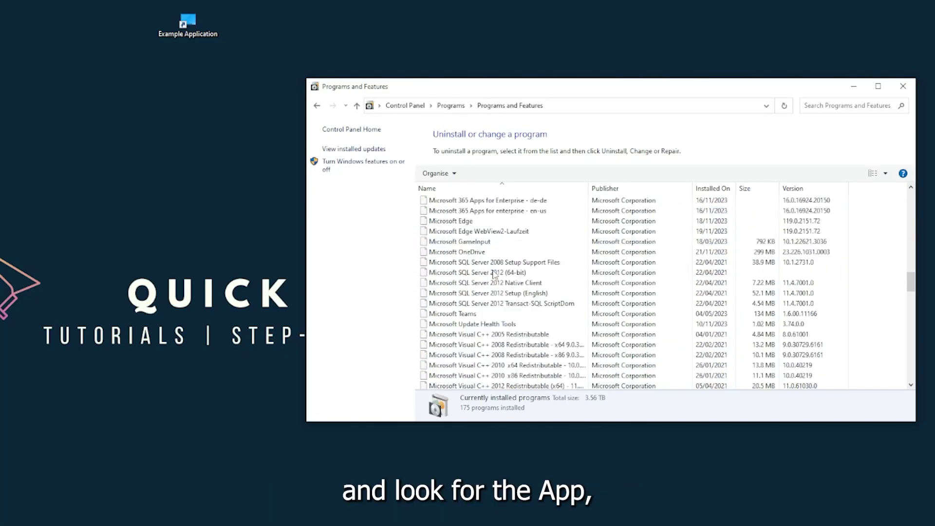
{"action": "scroll", "coordinate": [495, 275], "scroll_direction": "down", "scroll_amount": 20}
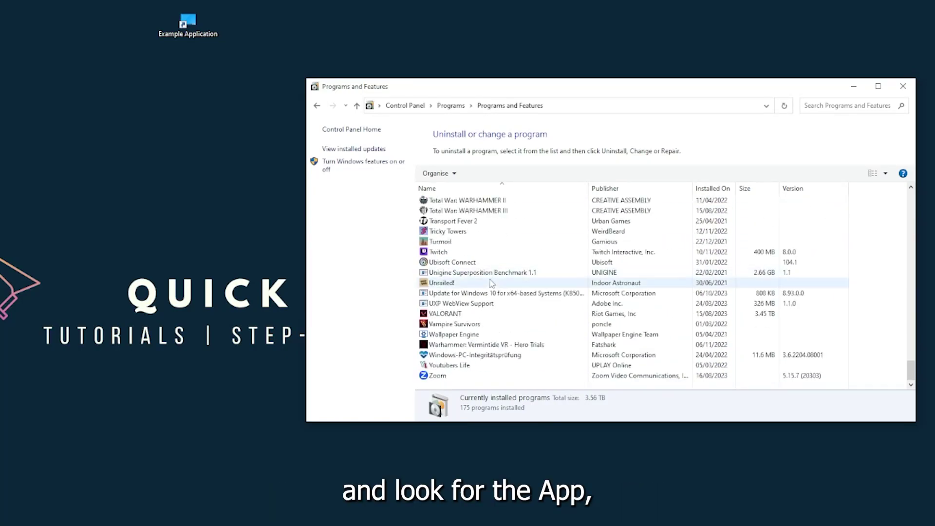
{"action": "scroll", "coordinate": [491, 283], "scroll_direction": "up", "scroll_amount": 15}
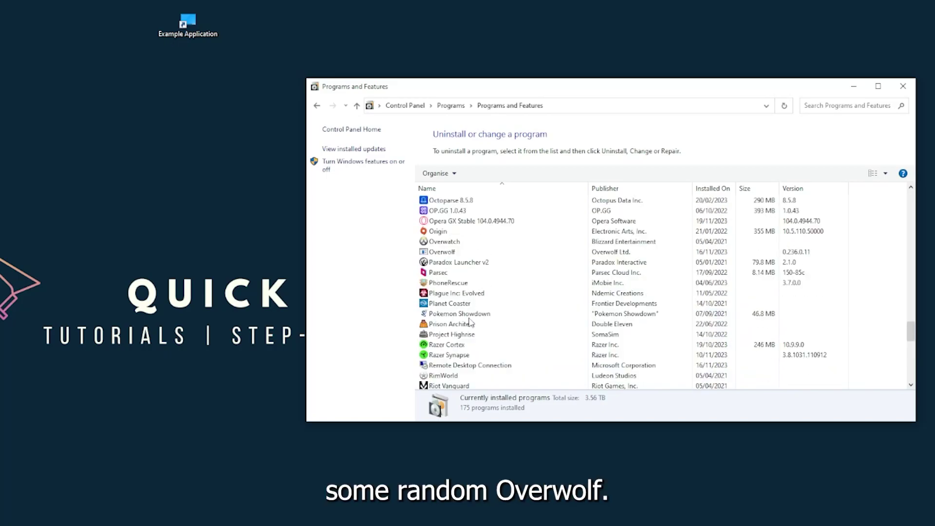
{"action": "scroll", "coordinate": [453, 319], "scroll_direction": "up", "scroll_amount": 2}
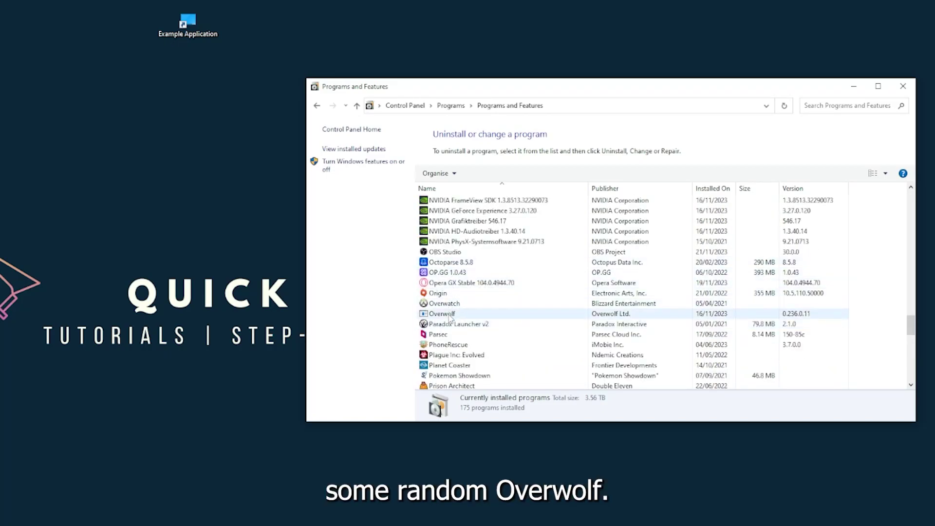
Try Uninstall/Change on Overwolf and dismiss the 'may already have been uninstalled' error.
{"action": "left_click", "coordinate": [450, 318]}
{"action": "right_click", "coordinate": [450, 315]}
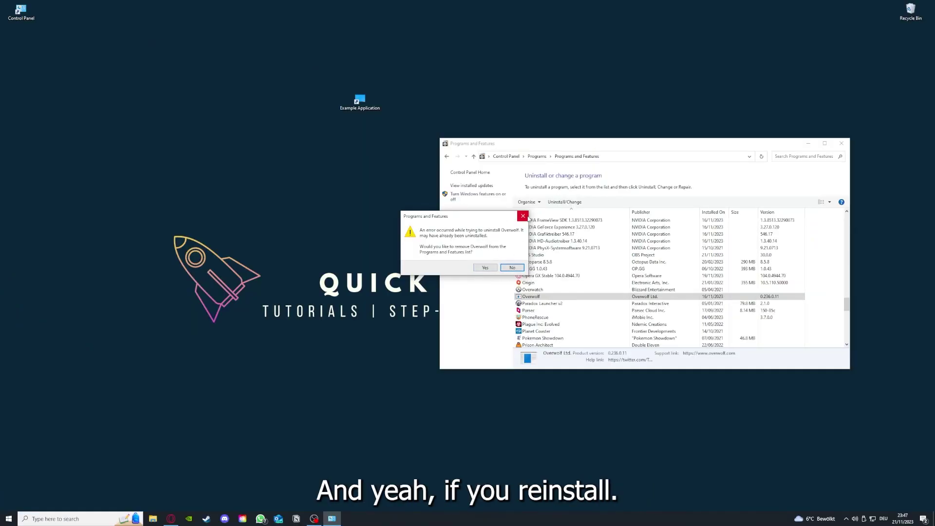
{"action": "left_click", "coordinate": [523, 217]}
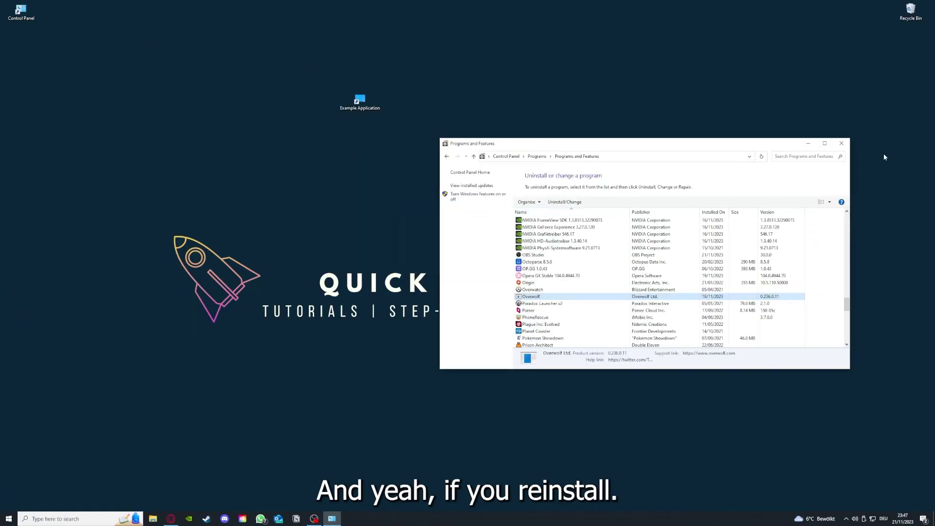
Close the Programs and Features window.
{"action": "left_click", "coordinate": [842, 144]}
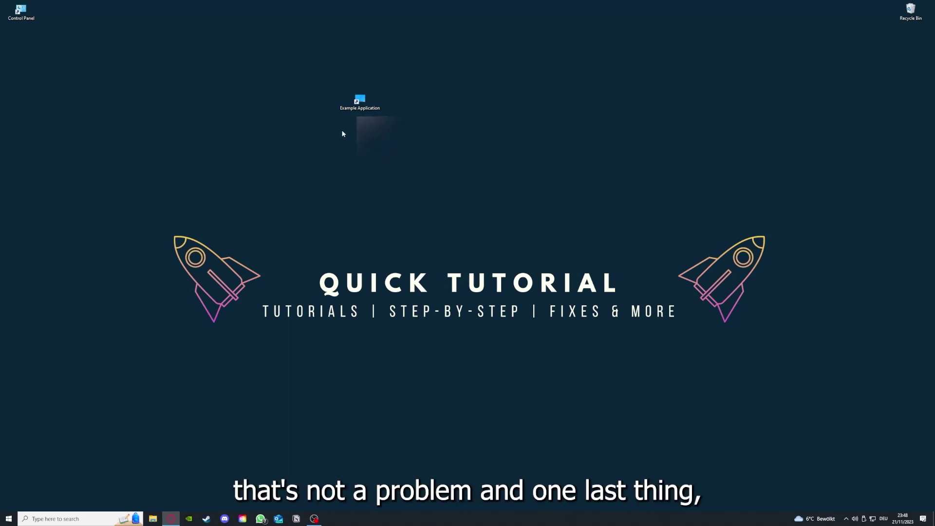
Check the Example Application shortcut's Security, Details and Previous Versions tabs, then open its file location.
{"action": "right_click", "coordinate": [354, 98]}
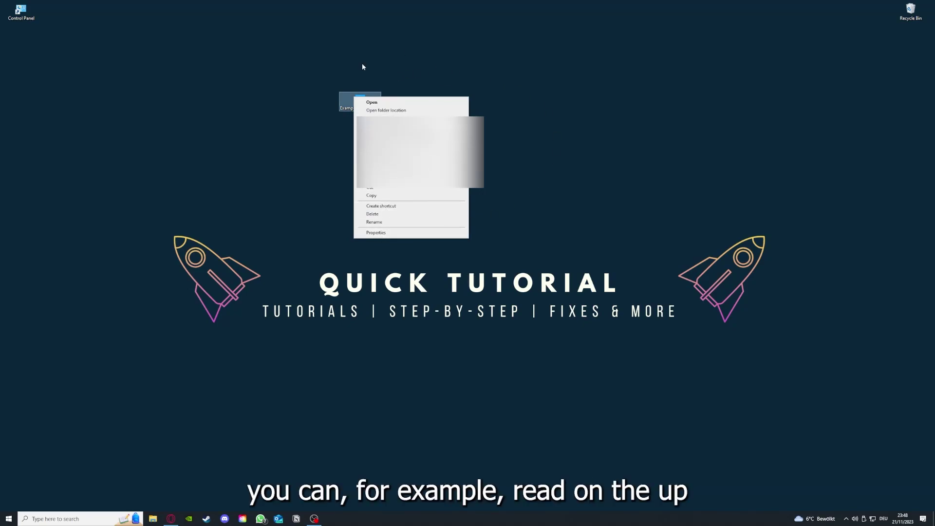
{"action": "left_click", "coordinate": [375, 233]}
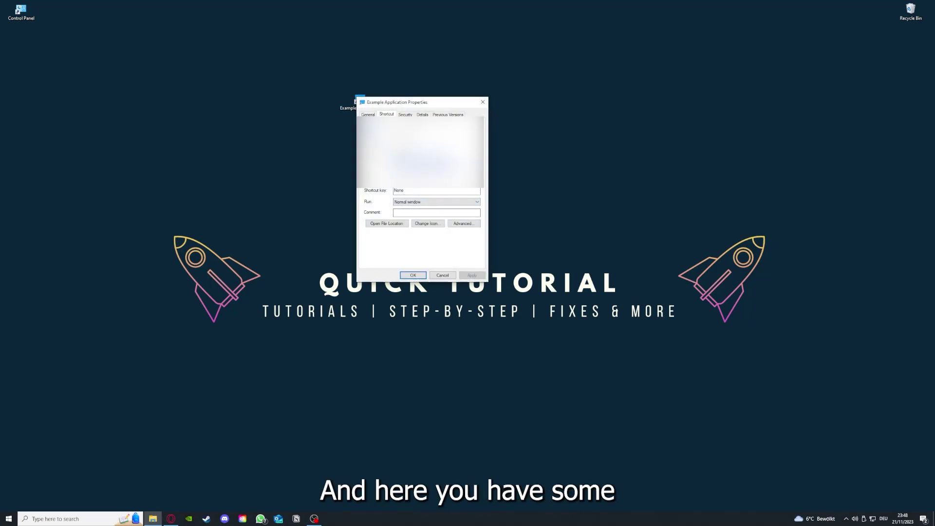
{"action": "left_click", "coordinate": [405, 114]}
{"action": "left_click", "coordinate": [423, 114]}
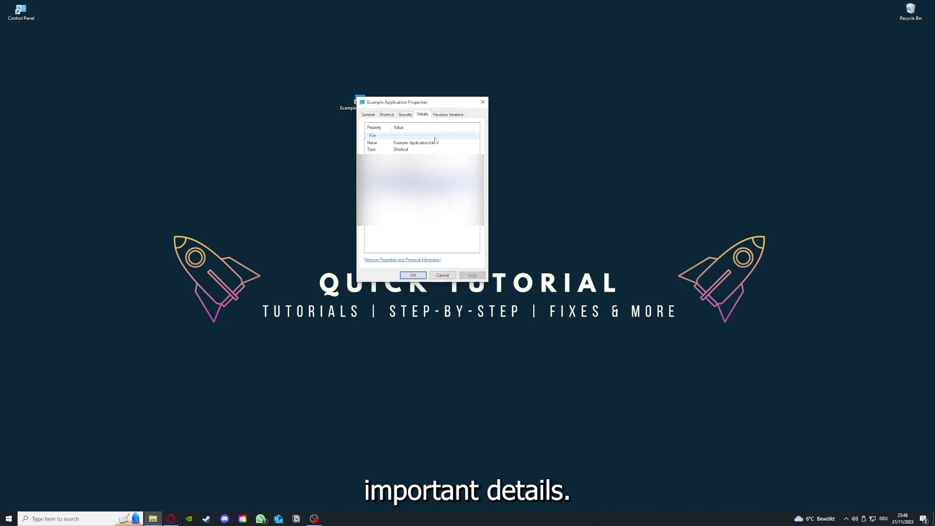
{"action": "left_click_drag", "start_coordinate": [424, 102], "coordinate": [494, 135]}
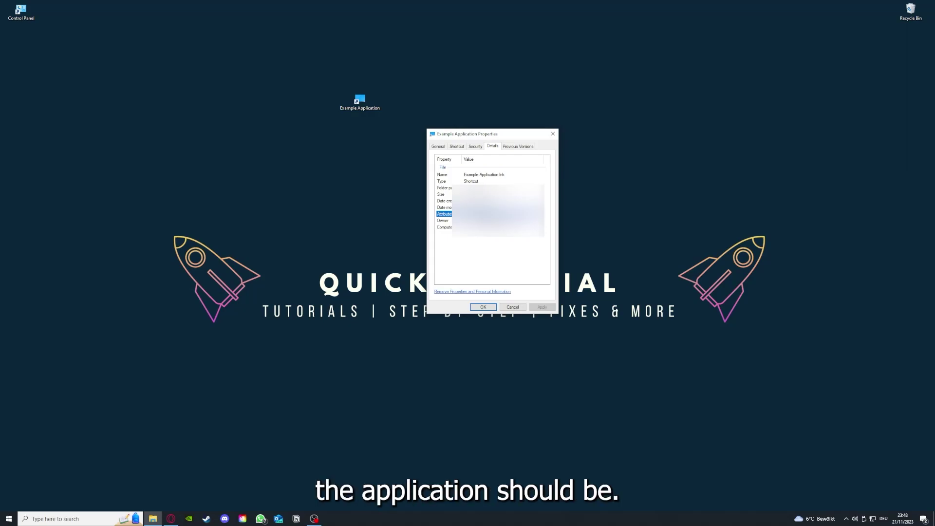
{"action": "left_click", "coordinate": [524, 149]}
{"action": "left_click", "coordinate": [457, 147]}
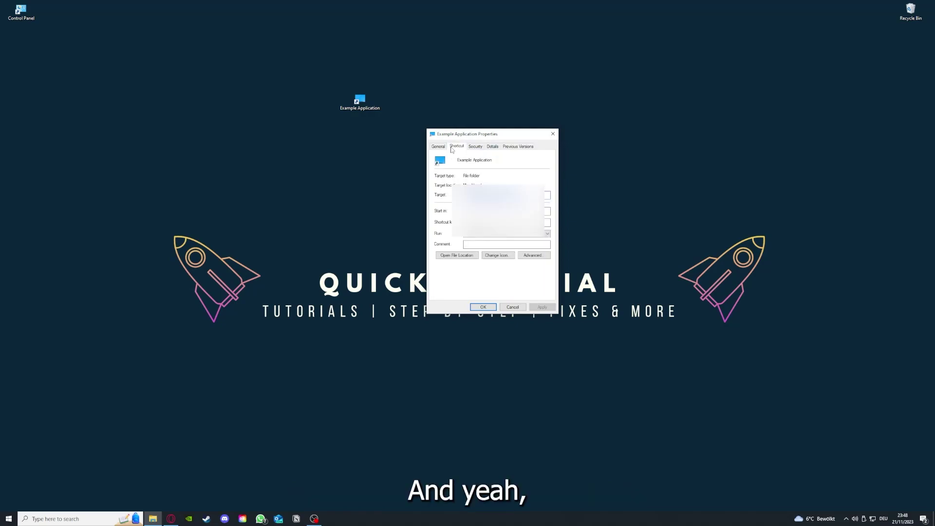
{"action": "left_click", "coordinate": [449, 257]}
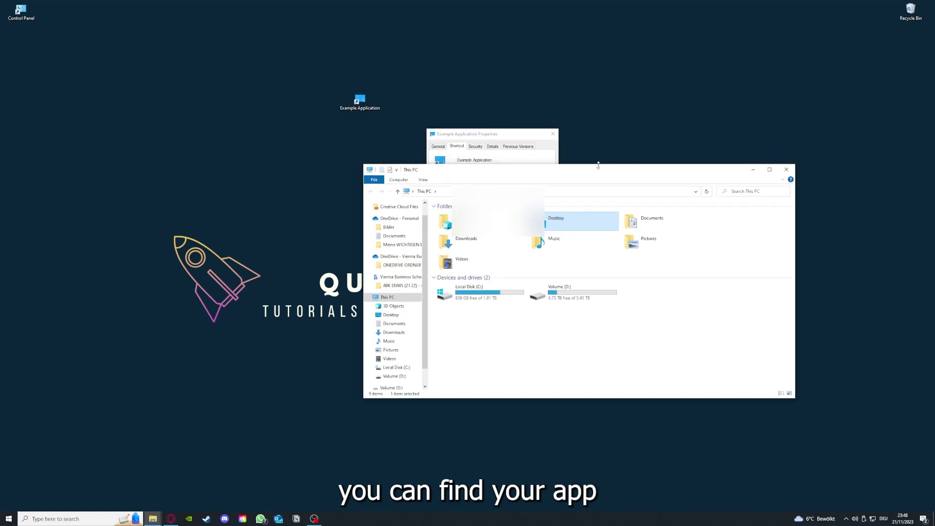
Drag the This PC window down and left to reveal the properties dialog.
{"action": "left_click_drag", "start_coordinate": [599, 169], "coordinate": [494, 270]}
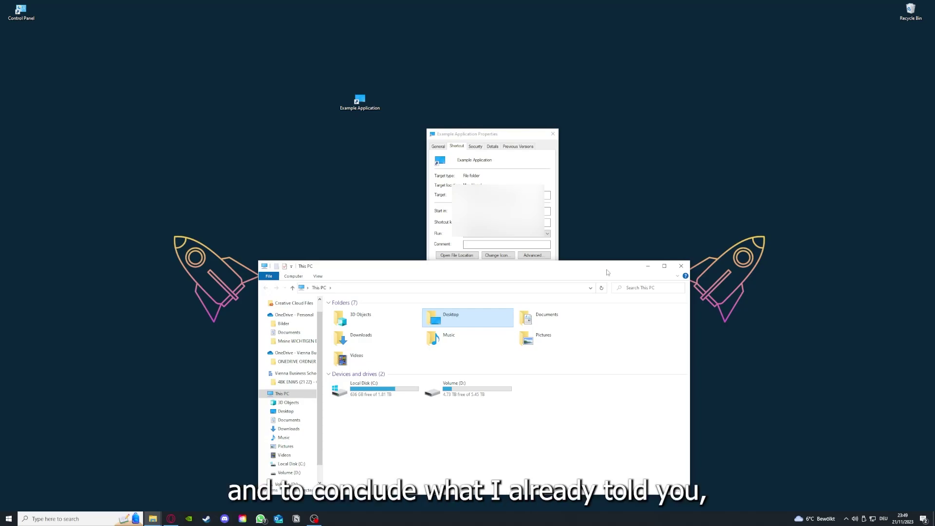
Close the This PC window and confirm the shortcut Properties dialog with OK.
{"action": "left_click", "coordinate": [681, 266]}
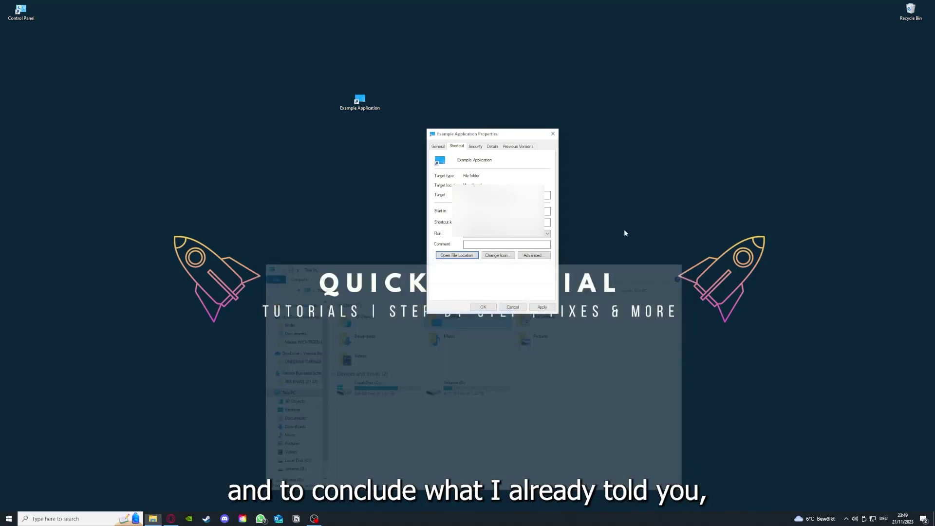
{"action": "left_click", "coordinate": [553, 133]}
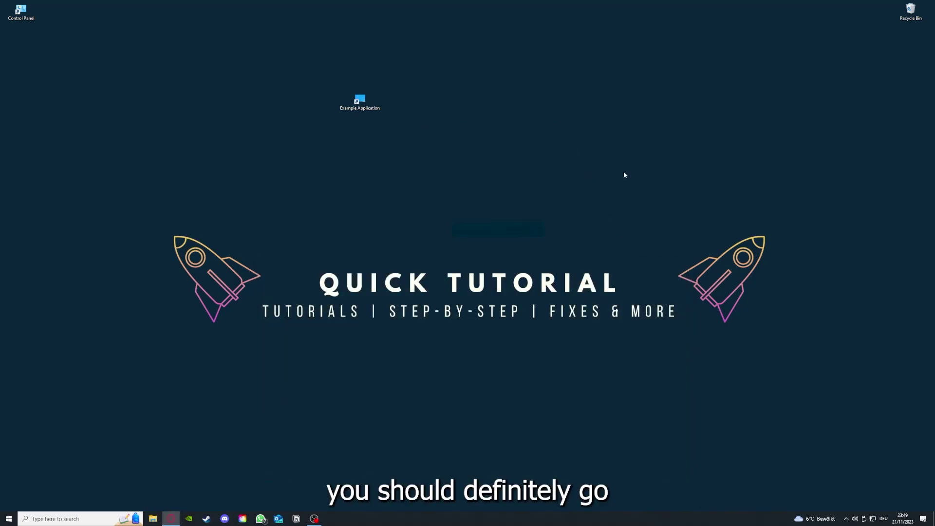